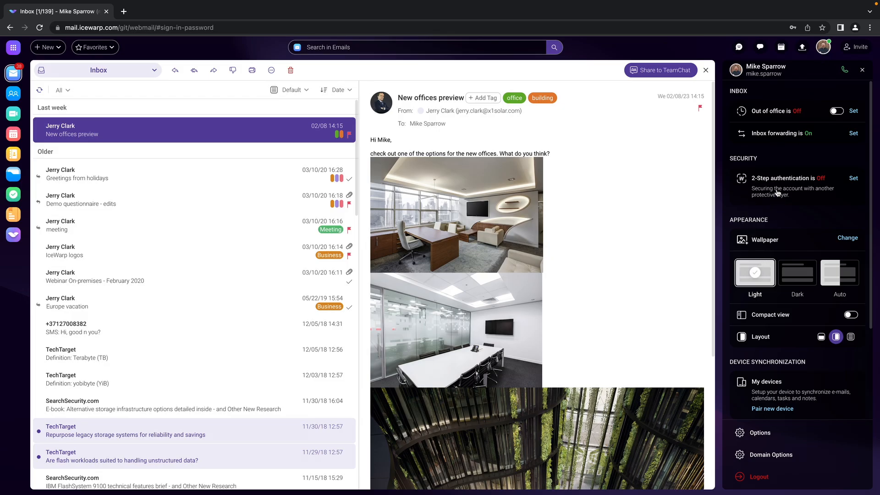
Step: Start 2-Step authentication setup with iPhone selected and reach the pairing QR code
left_click(852, 181)
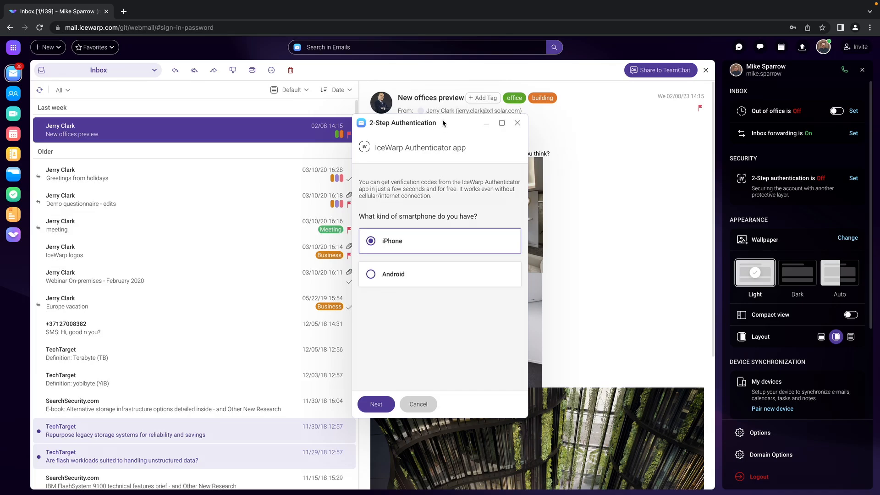
left_click_drag(445, 127, 419, 136)
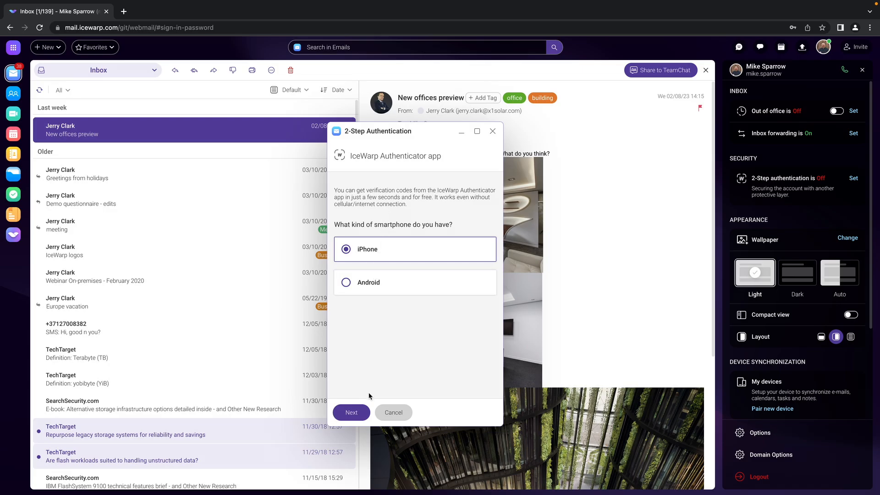
left_click(364, 413)
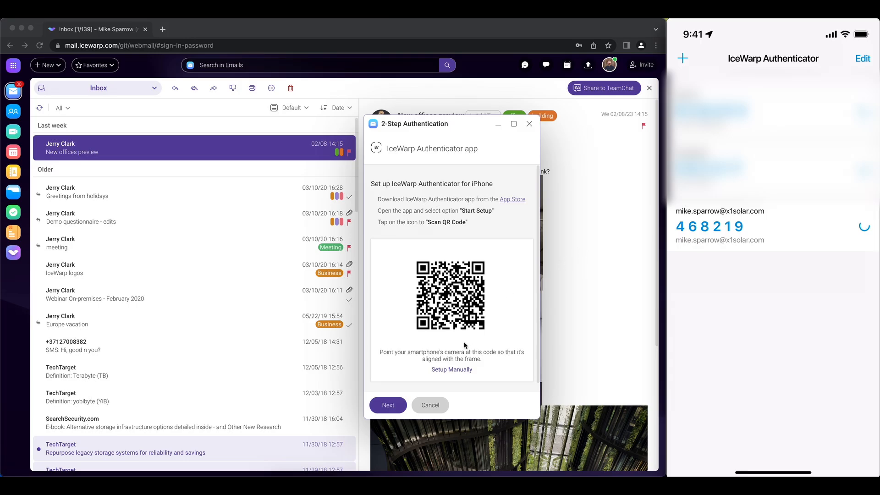
left_click(394, 410)
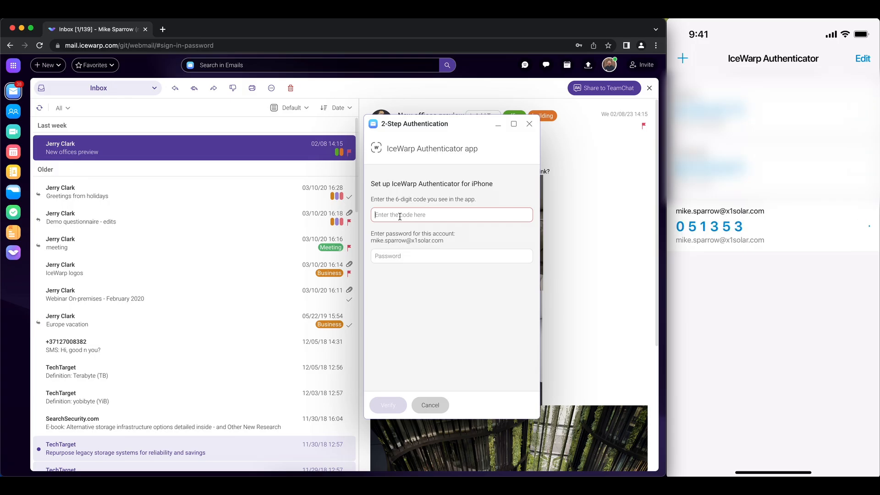
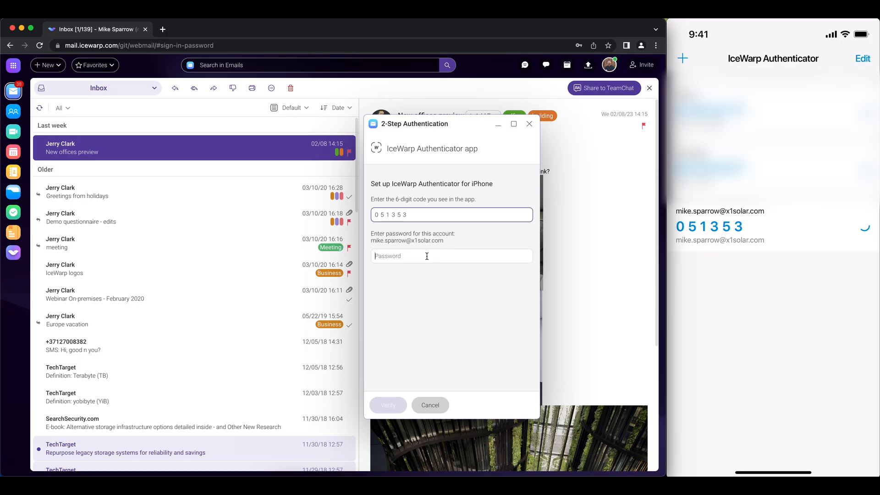
left_click(426, 256)
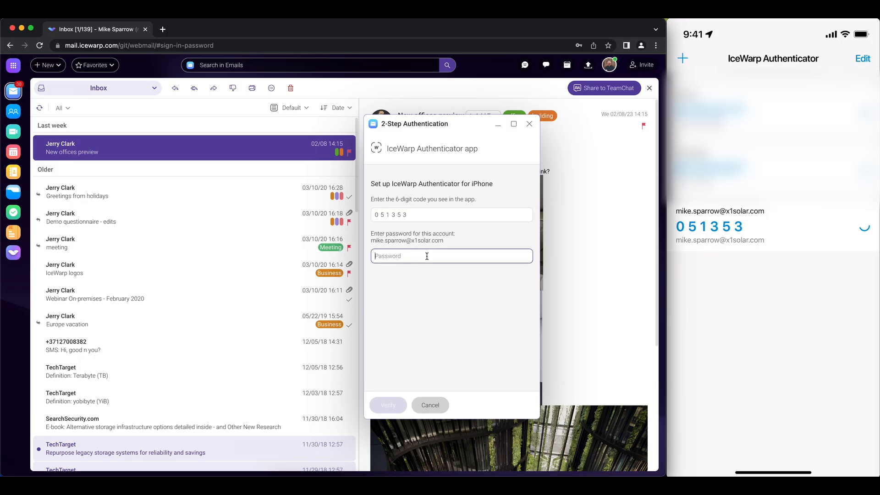
key("ctrl+v")
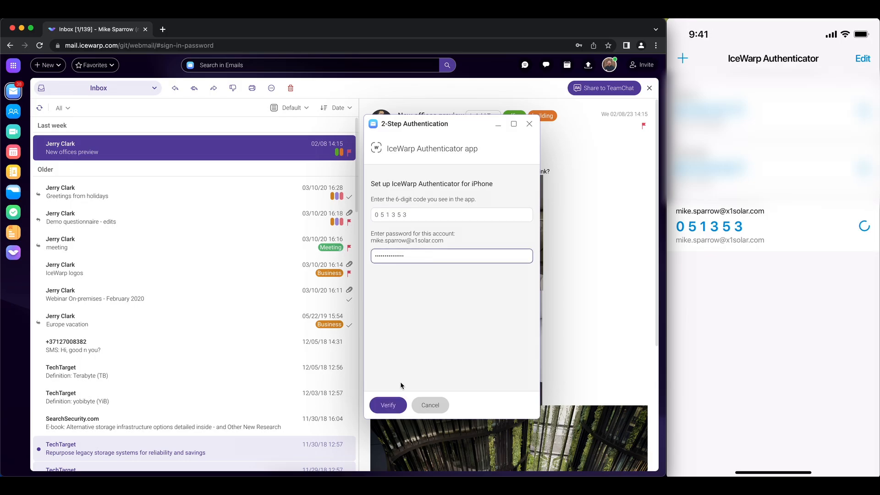
left_click(388, 405)
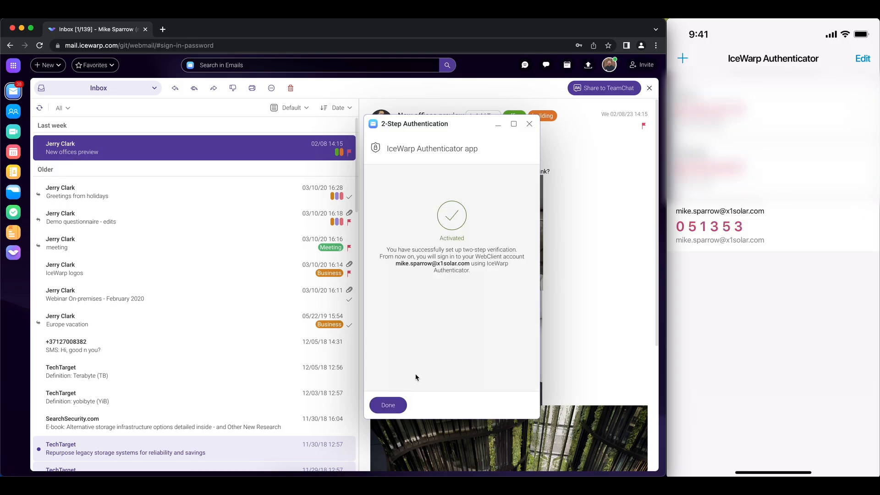
left_click(389, 404)
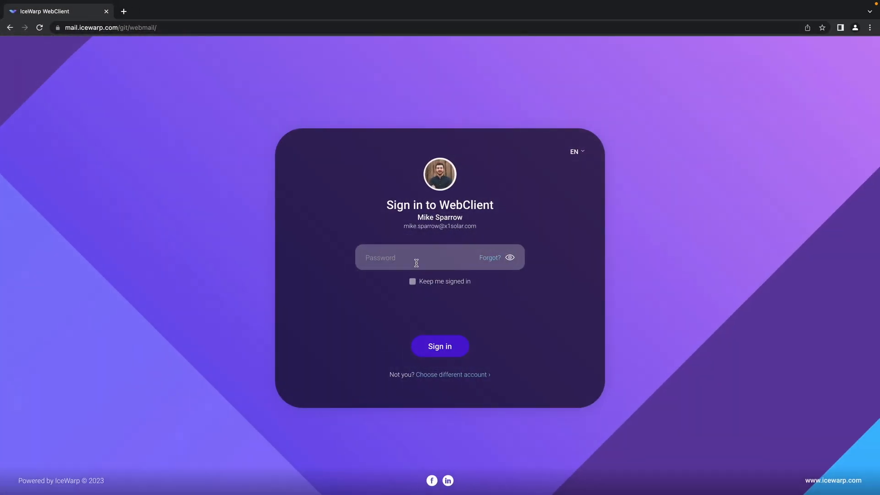
Step: Sign in with the account password, reaching the verification code prompt
left_click(416, 262)
type("**************")
left_click(453, 348)
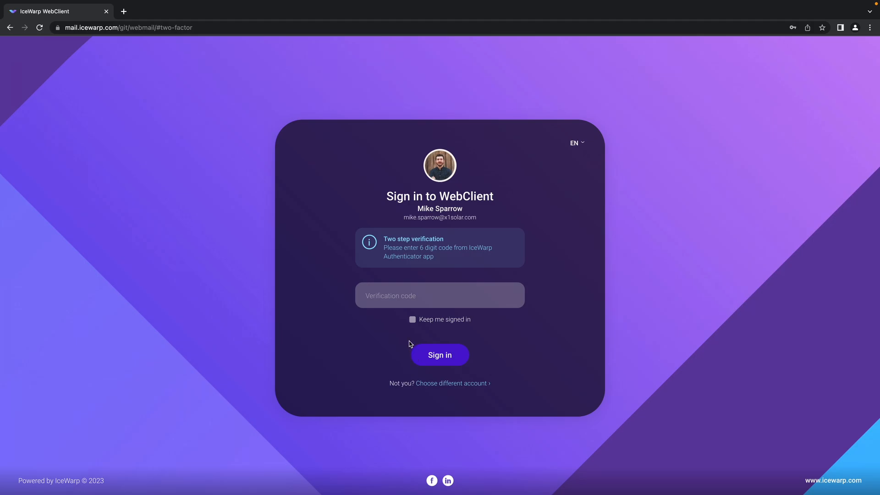
left_click(422, 298)
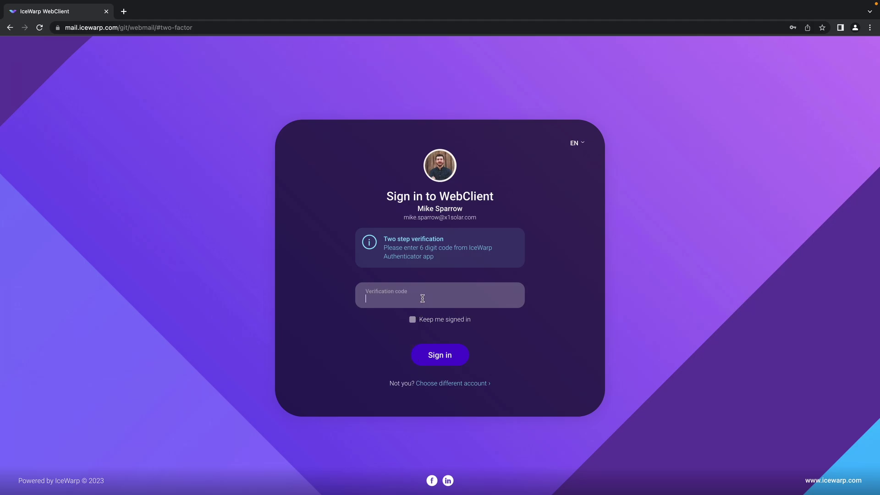
key("Return")
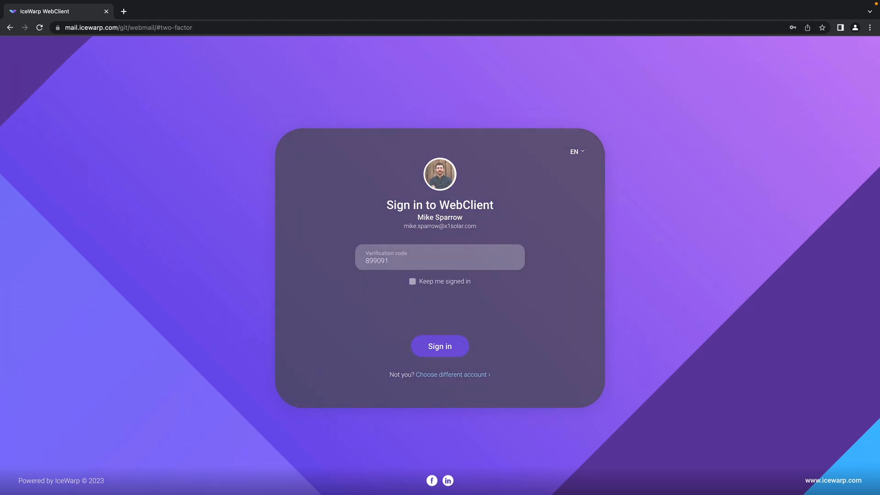